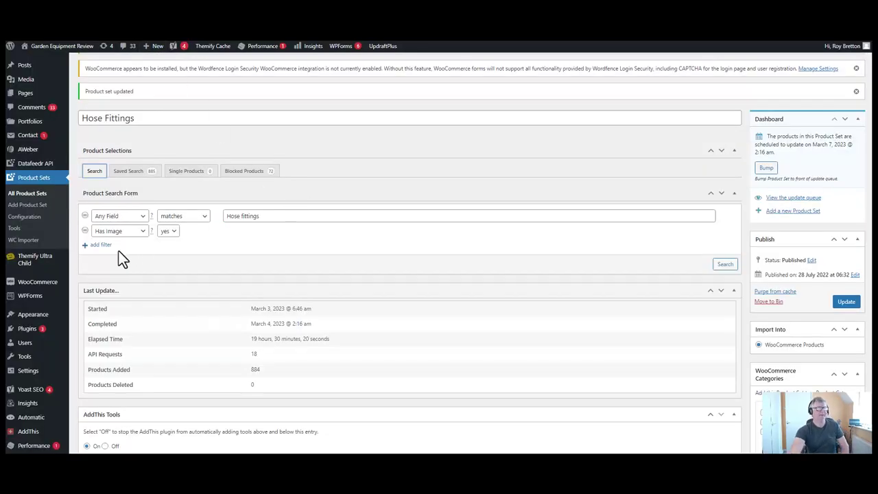
- Add a Product Name filter row to the search form and review page 45 of the saved search's products
left_click(102, 245)
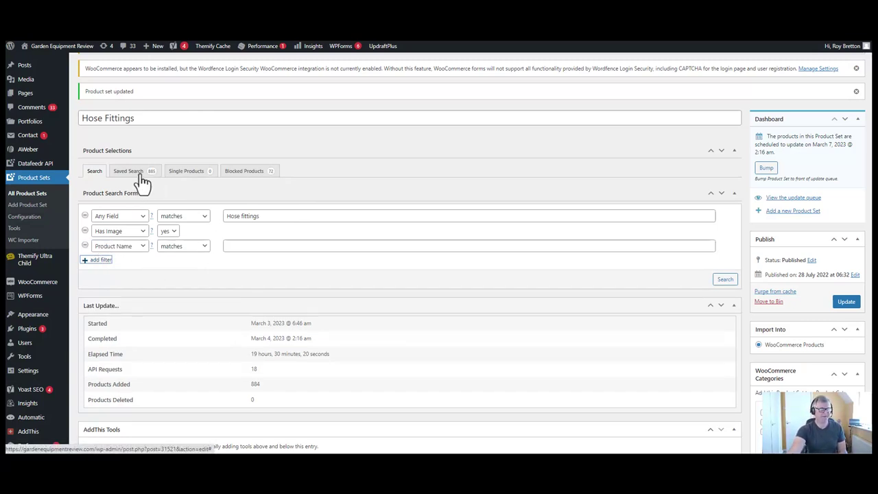
left_click(95, 175)
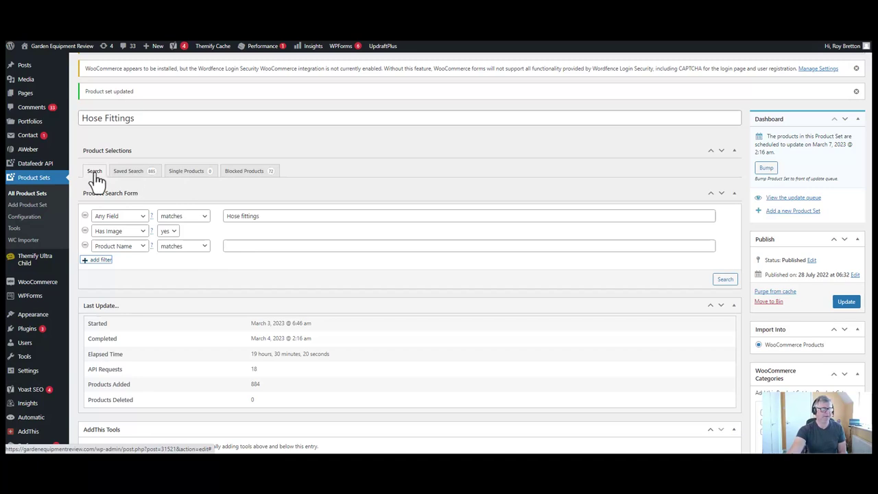
left_click(133, 175)
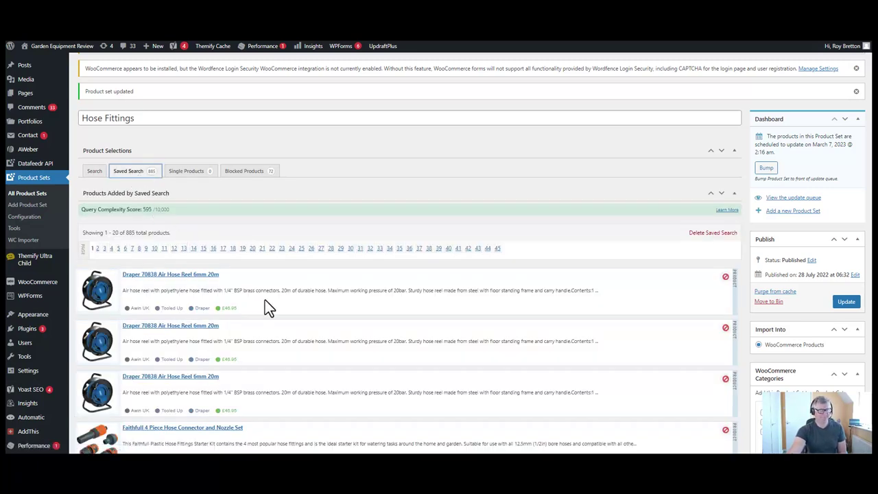
scroll(265, 300, "down", 1)
scroll(265, 300, "down", 1)
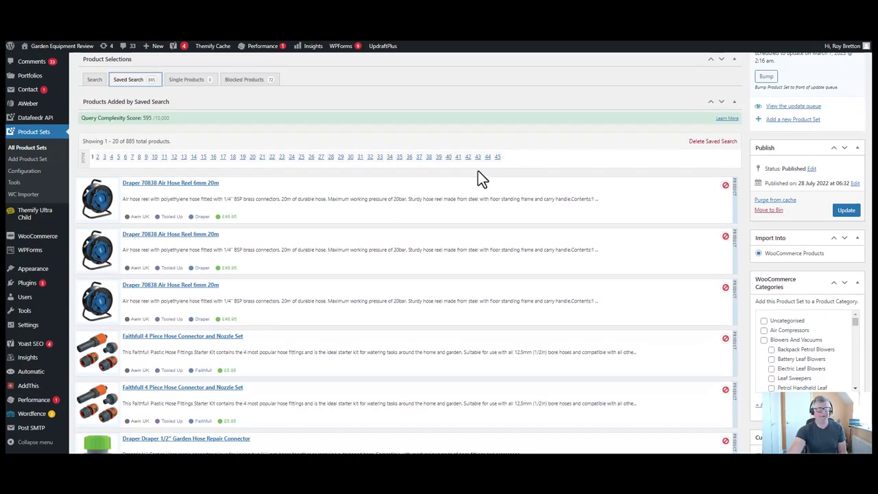
left_click(497, 157)
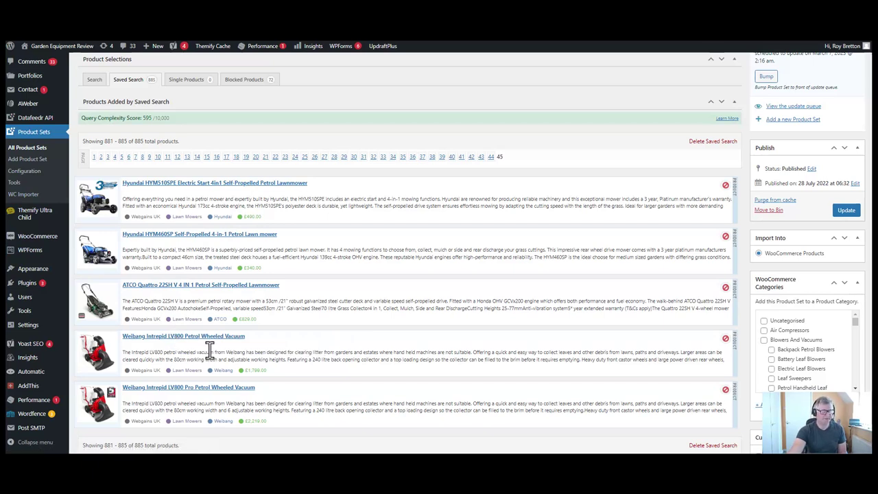
scroll(209, 352, "up", 3)
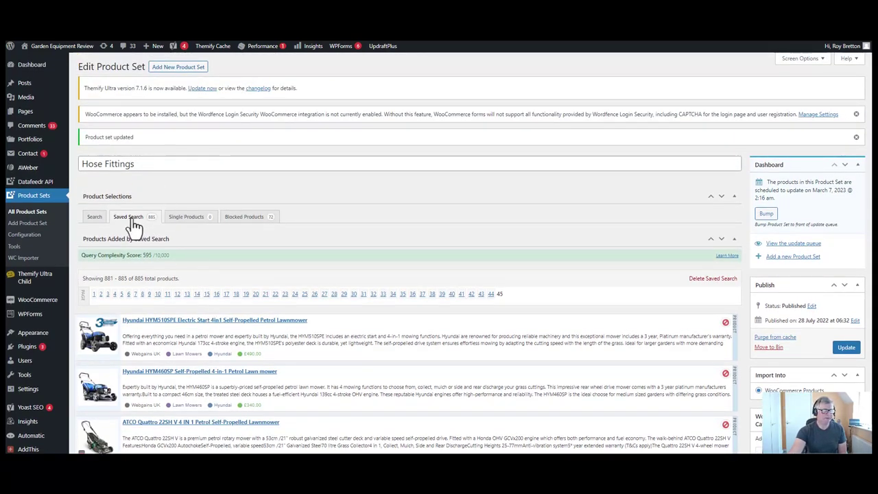
- Set the Product Name filter to match "-Petrol", run the search and update the saved search
left_click(95, 218)
scroll(260, 230, "down", 1)
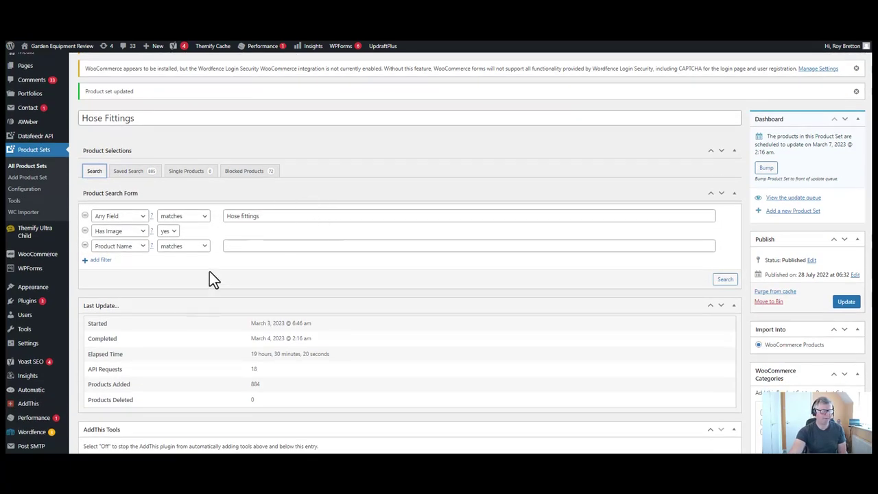
scroll(209, 278, "down", 1)
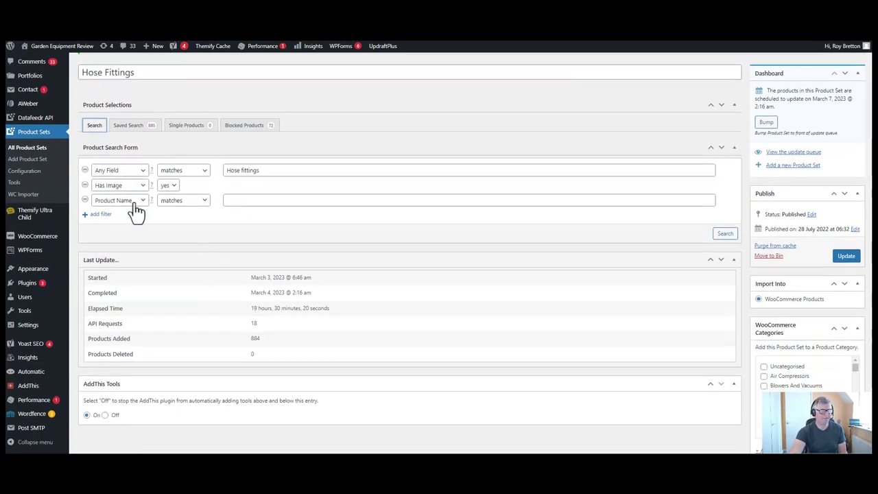
left_click(237, 201)
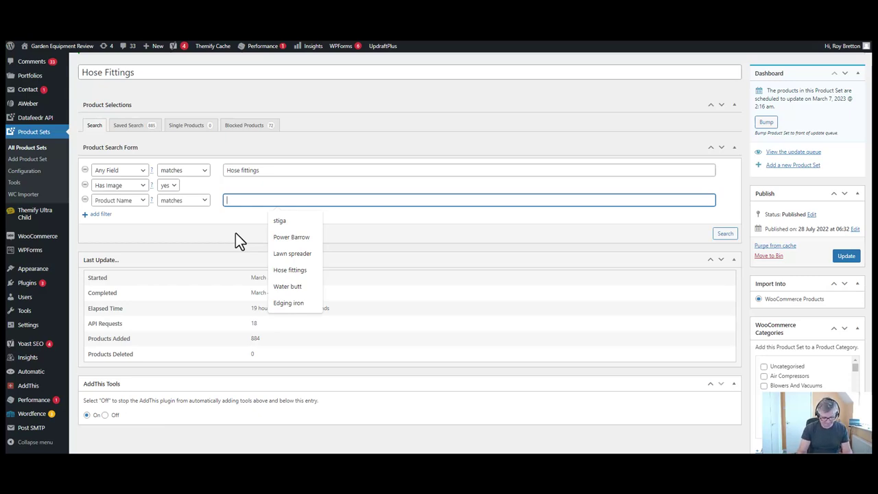
type("-")
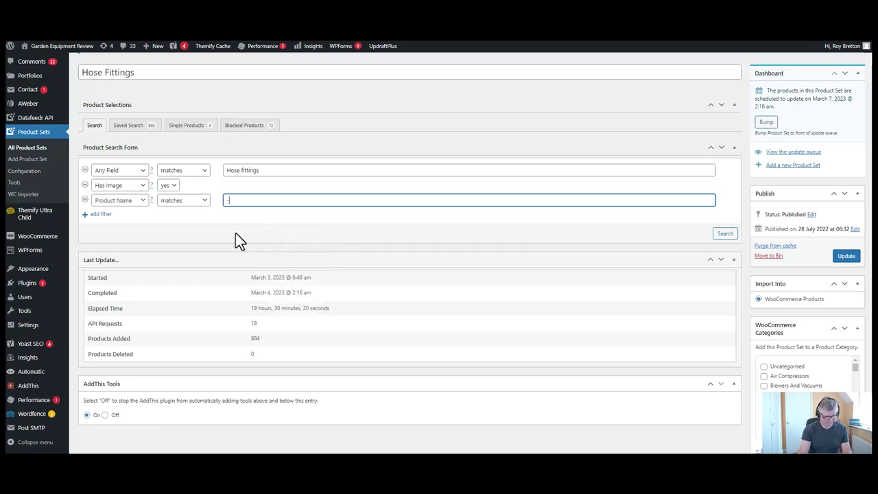
type("Pe")
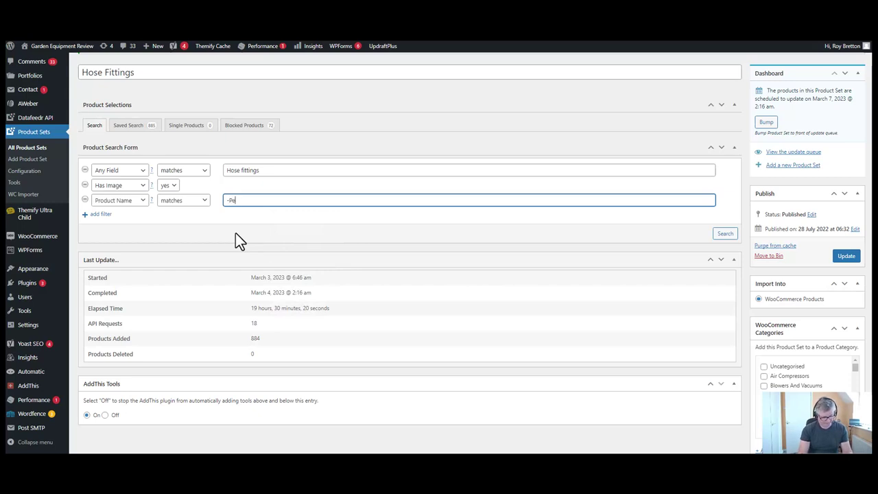
type("trol")
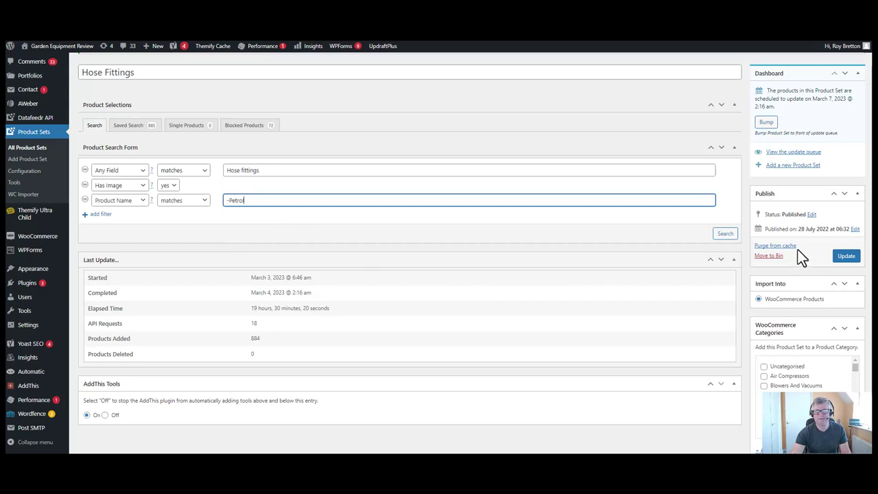
left_click(725, 234)
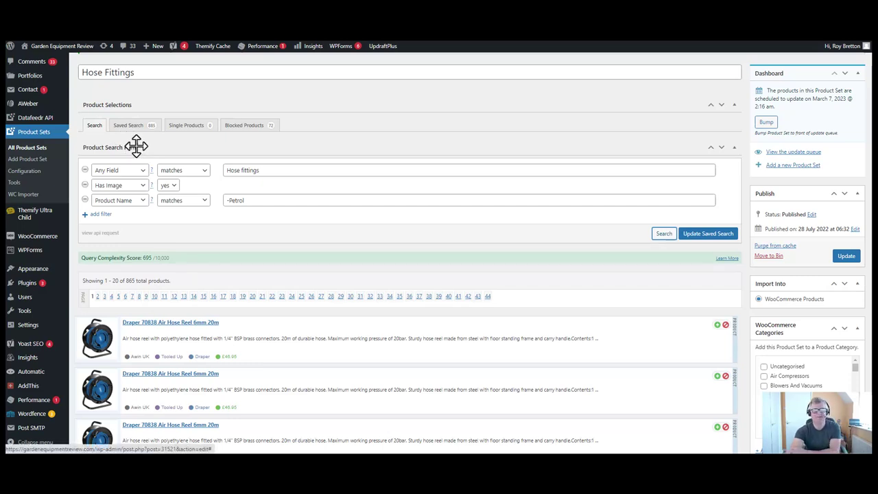
left_click(711, 236)
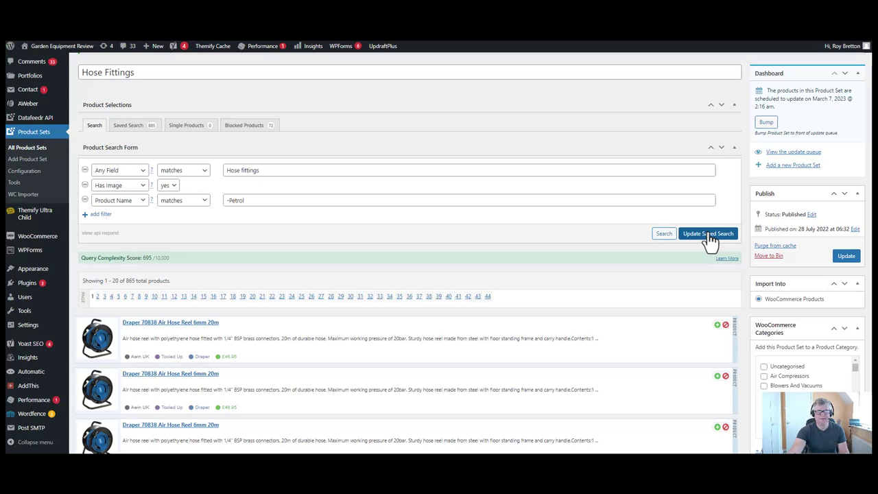
- Extend the Product Name filter to "-Petrol | Reel", rerun the search and update the saved search
left_click(255, 202)
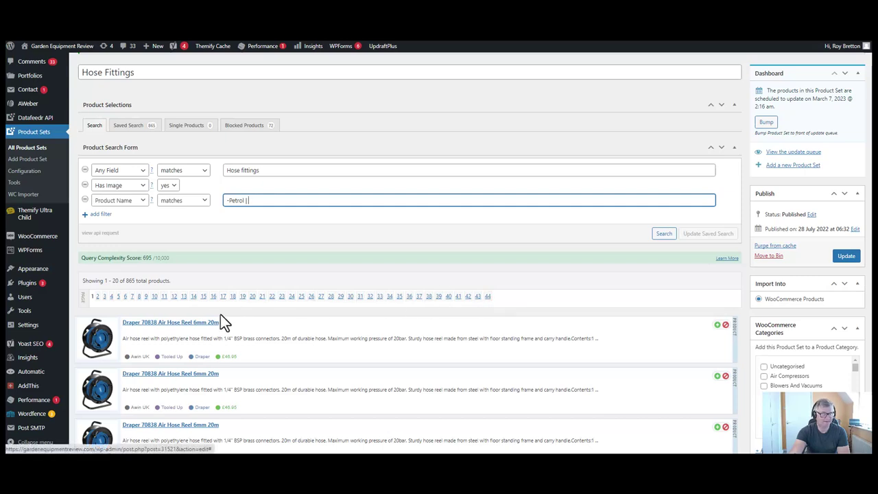
type("|")
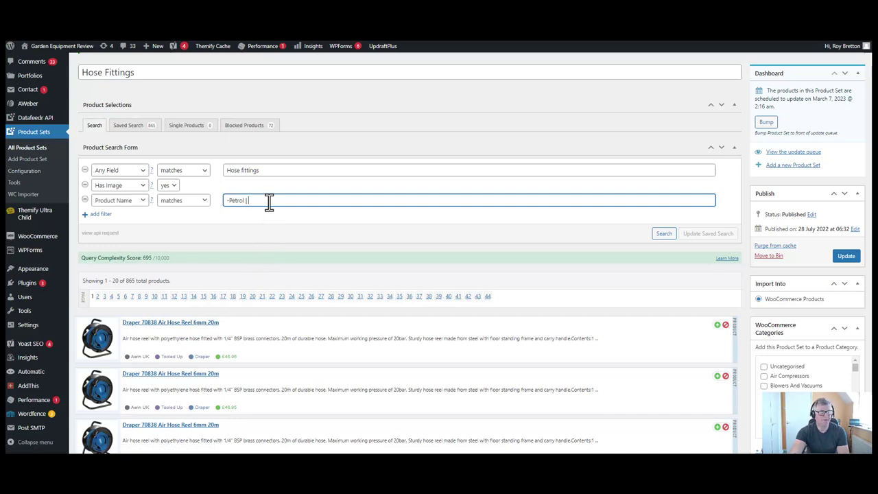
type(" R")
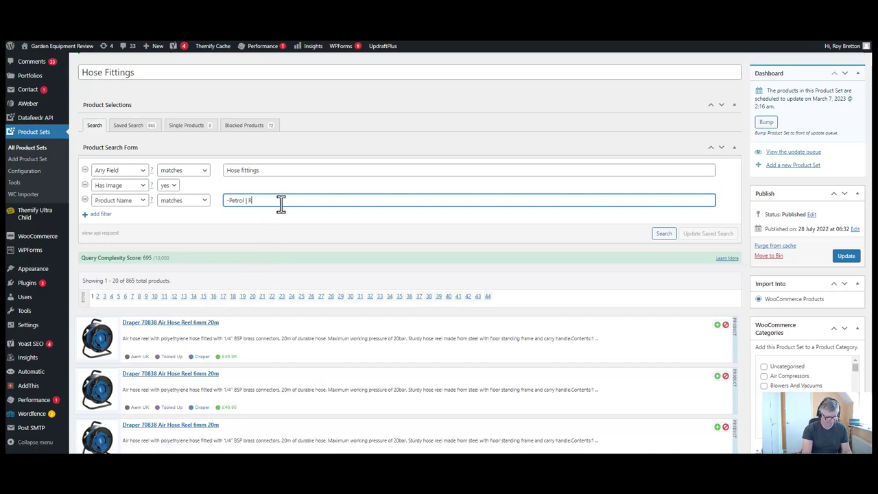
type("eel")
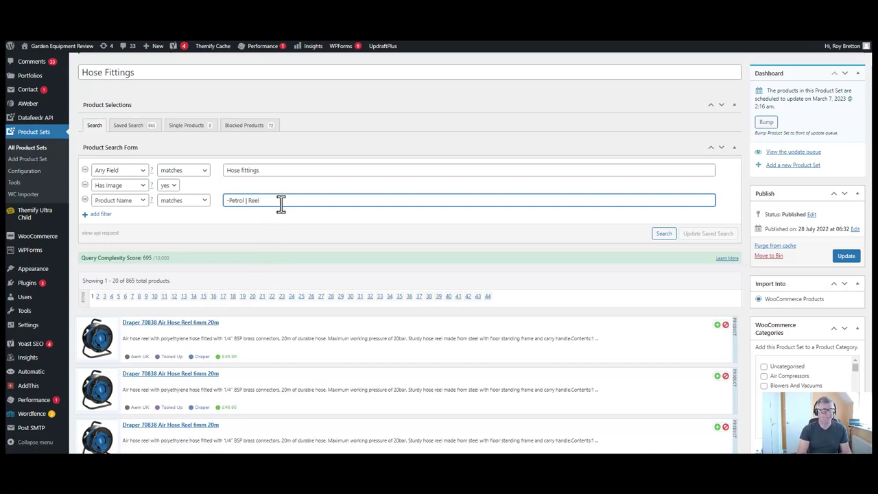
left_click(660, 234)
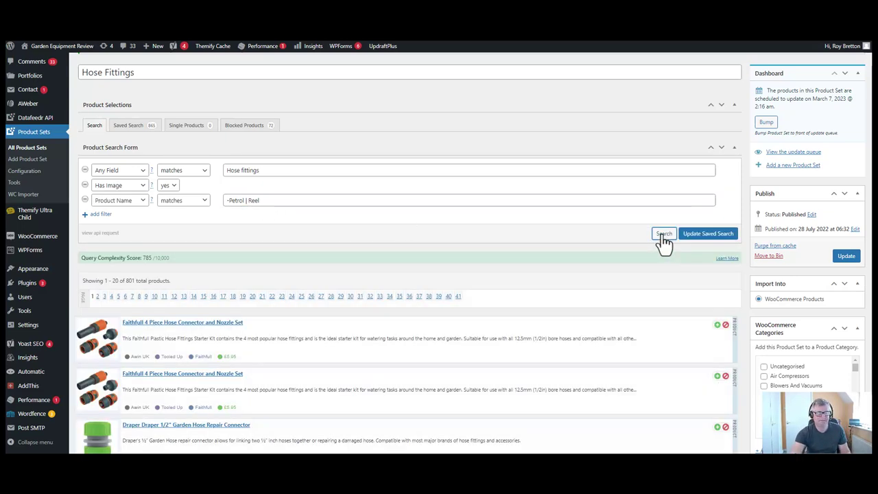
left_click(701, 237)
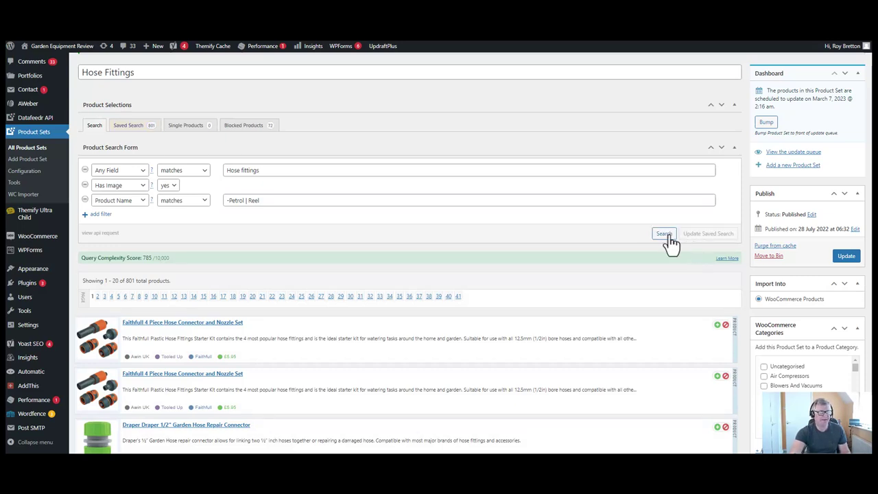
- Append a "|" separator after Reel in the Product Name filter and check page 41 of the results for unwanted products
left_click(273, 201)
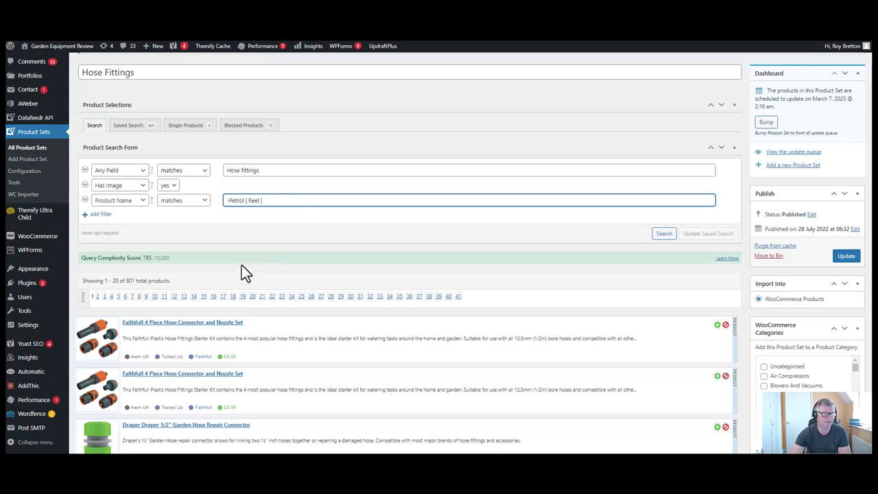
left_click(459, 297)
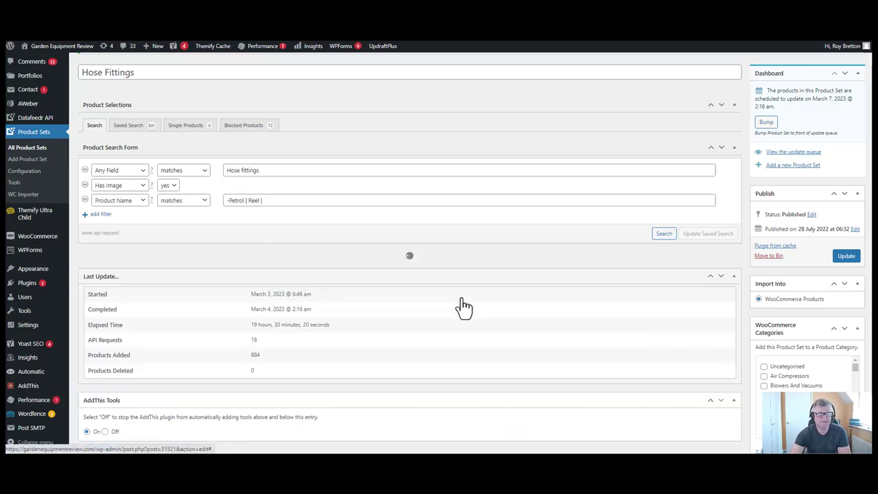
scroll(447, 330, "down", 1)
scroll(447, 329, "down", 1)
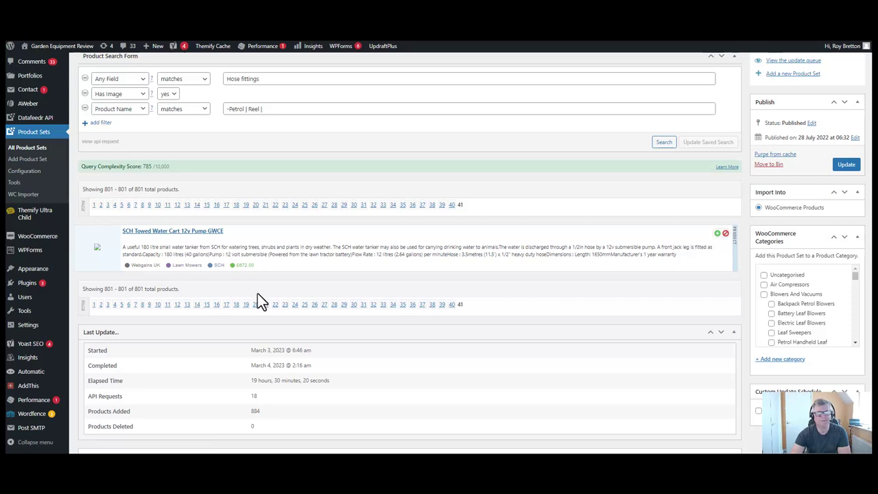
scroll(295, 327, "up", 2)
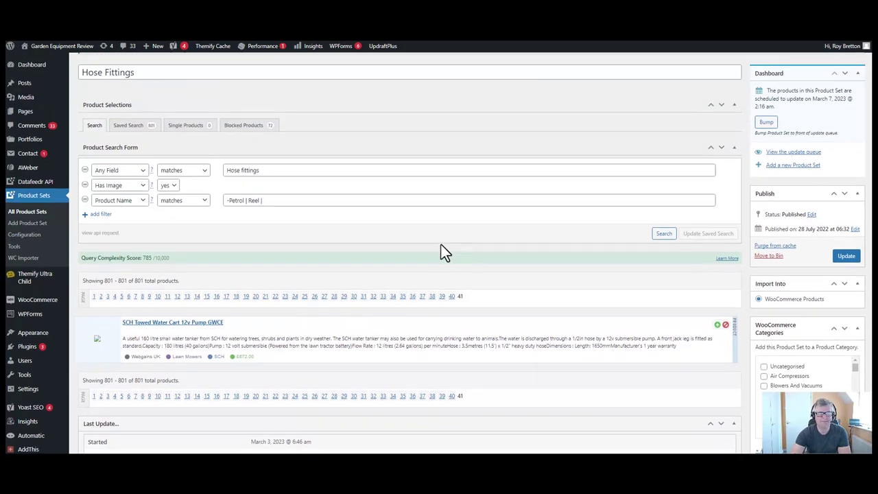
- Complete the Product Name filter as "-Petrol | Reel | Pump", rerun the search and update the saved search
left_click(282, 199)
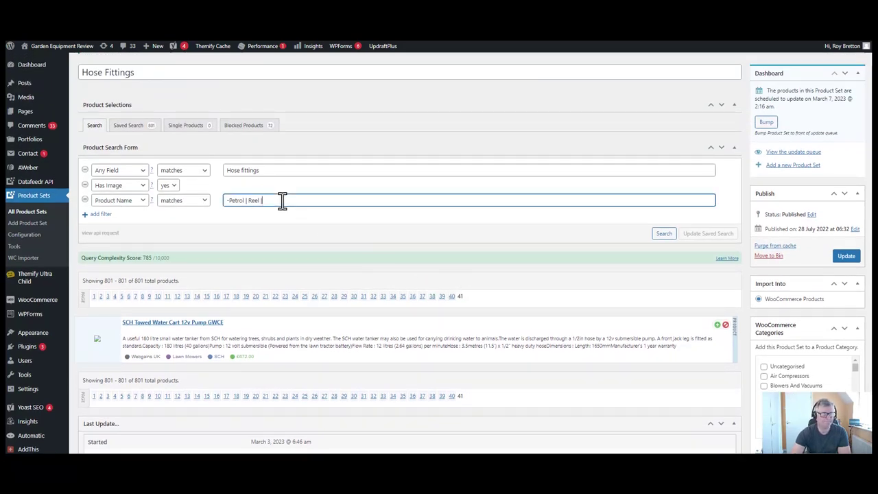
type("Pu")
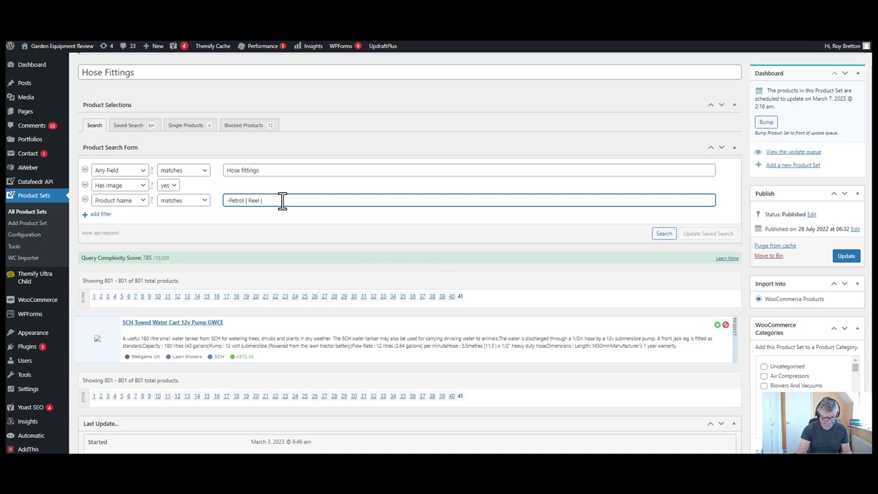
type("mp")
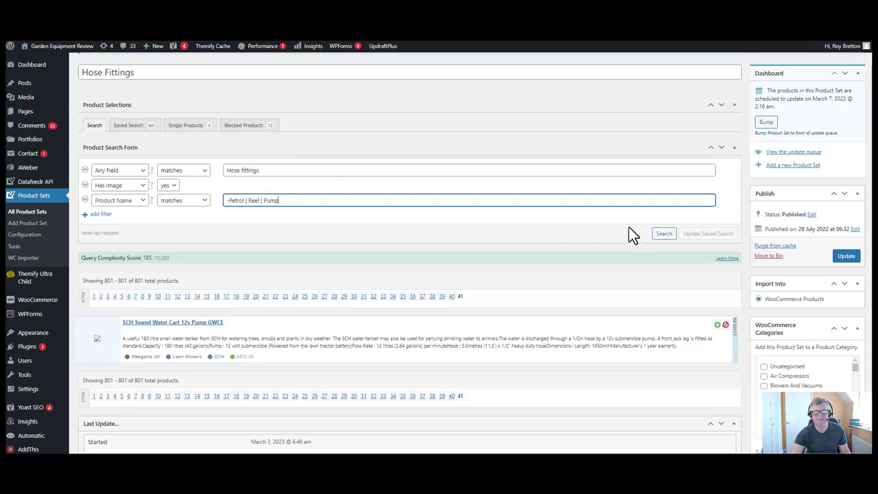
left_click(662, 235)
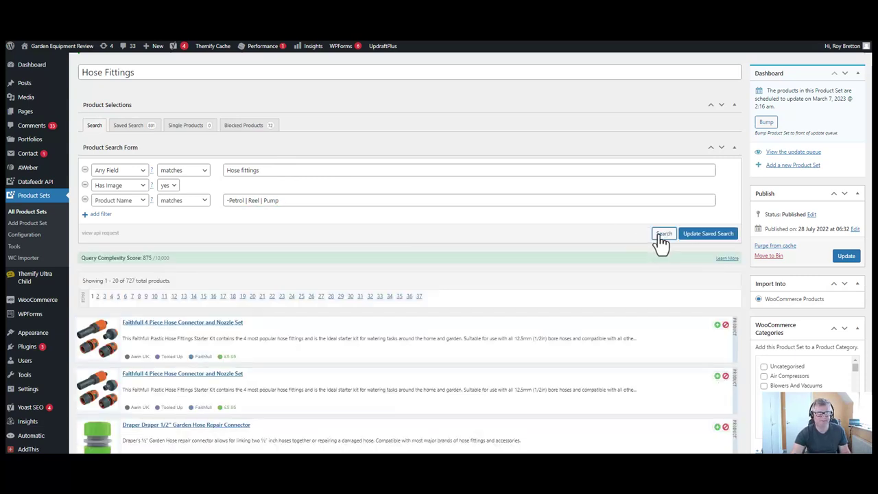
left_click(700, 236)
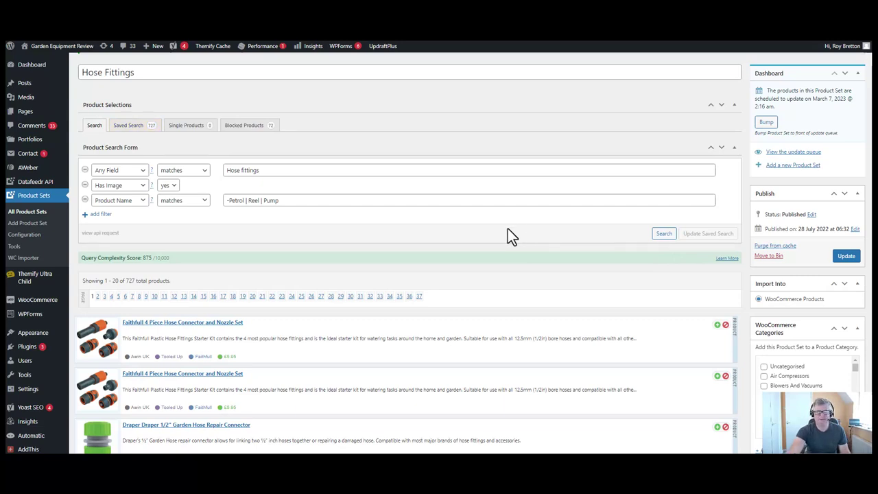
- Examine the products on page 37 of the search results for items that are not hose fittings
scroll(361, 252, "down", 1)
scroll(385, 260, "down", 1)
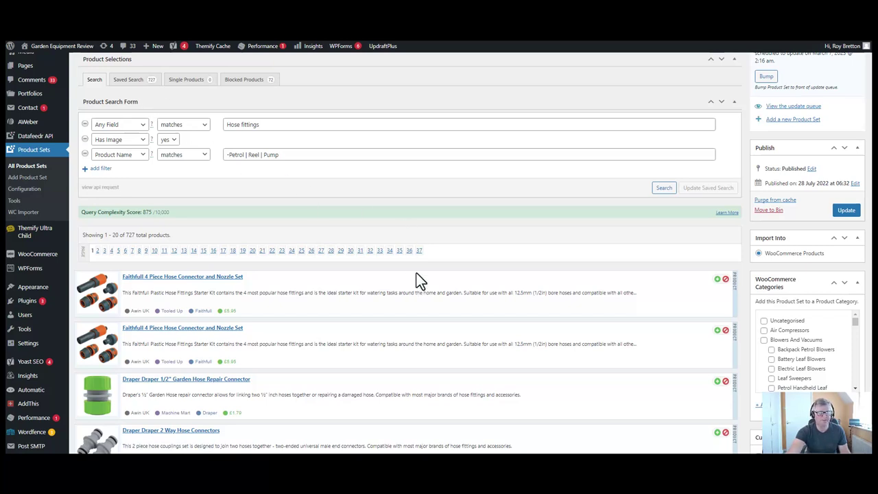
left_click(411, 252)
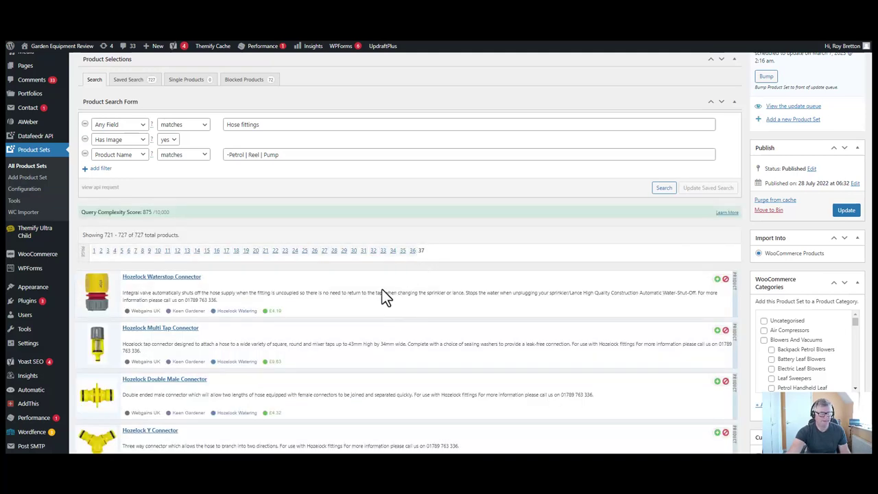
scroll(374, 333, "down", 5)
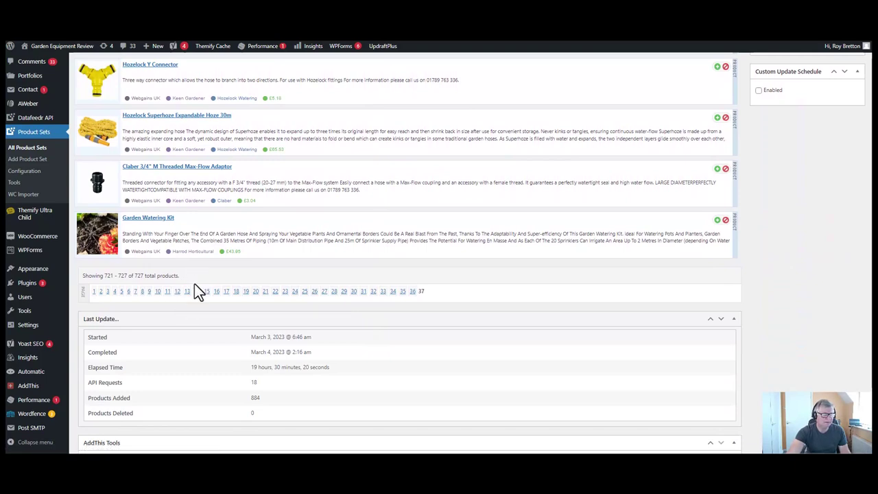
scroll(194, 284, "up", 1)
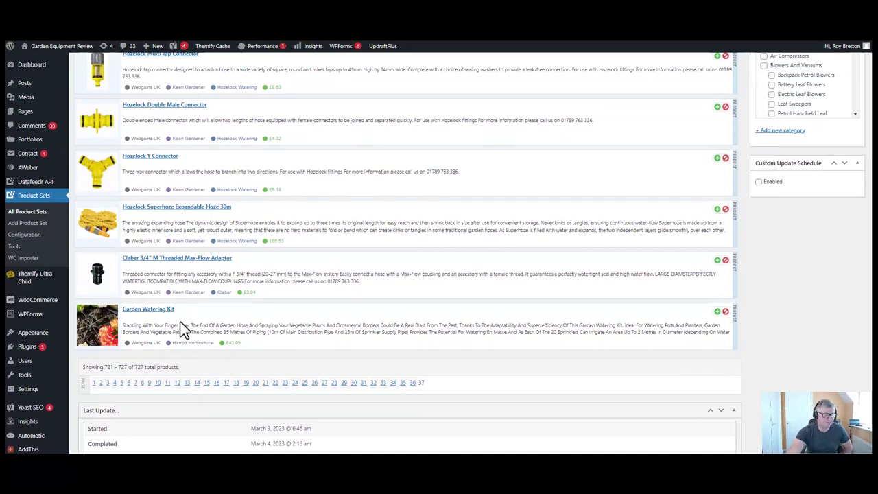
scroll(181, 322, "up", 3)
scroll(180, 328, "up", 1)
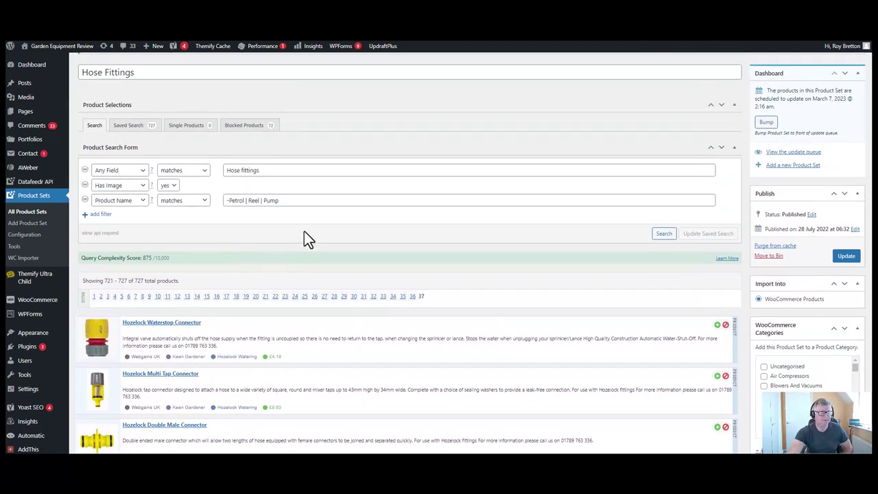
- Extend the Product Name filter to "-Petrol | Reel | Pump | Kit", rerun the search and update the saved search
left_click(294, 201)
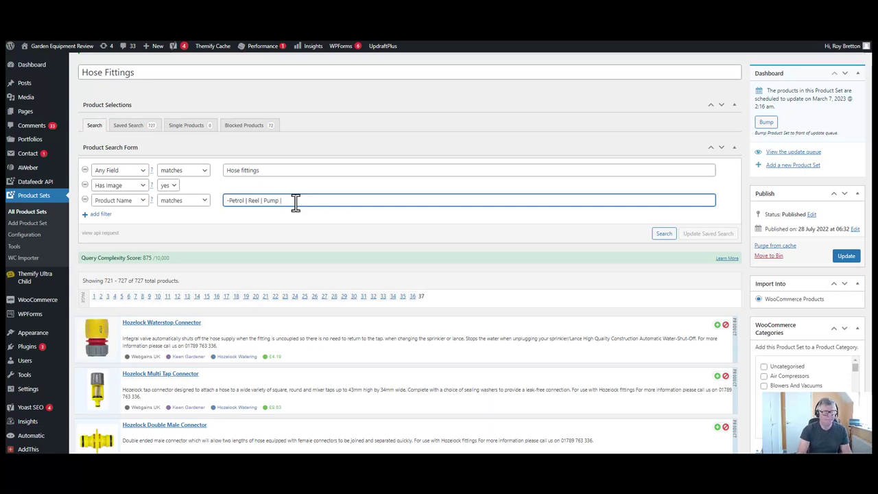
type("| ")
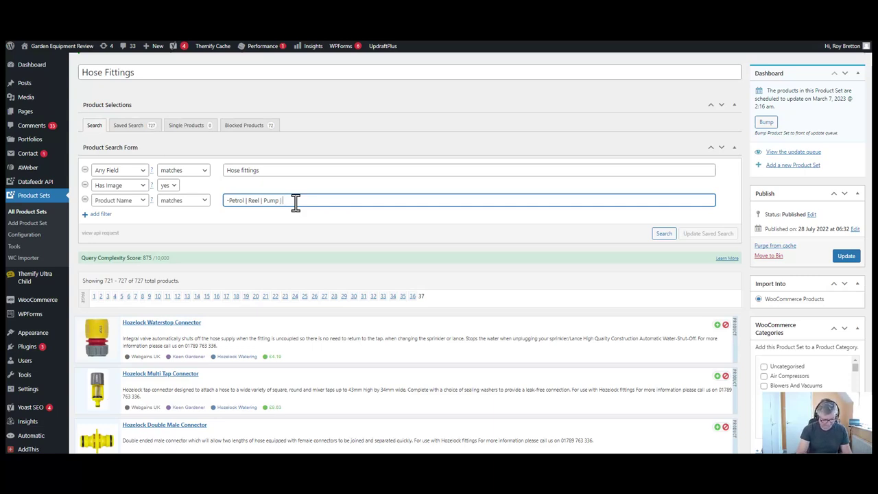
type("Kit")
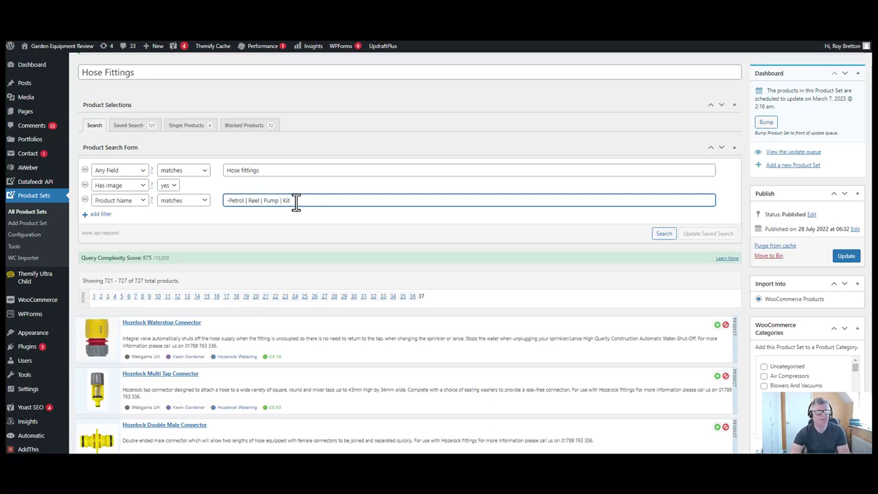
left_click(665, 237)
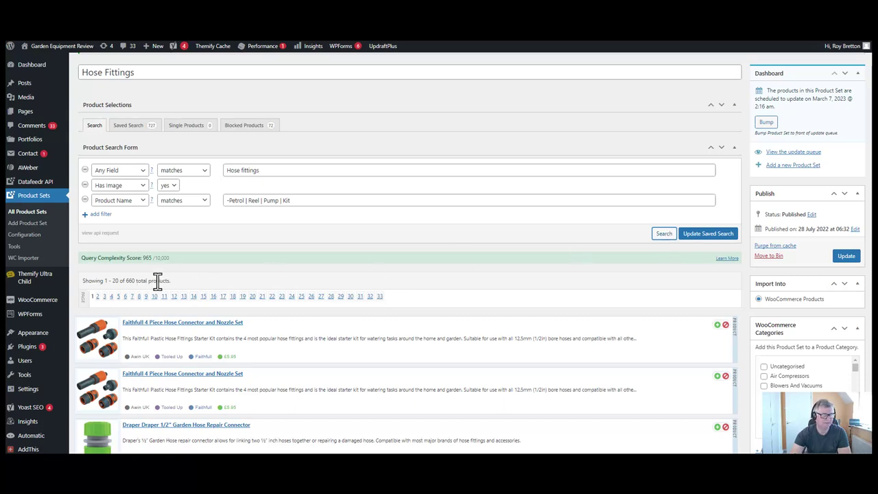
left_click(703, 242)
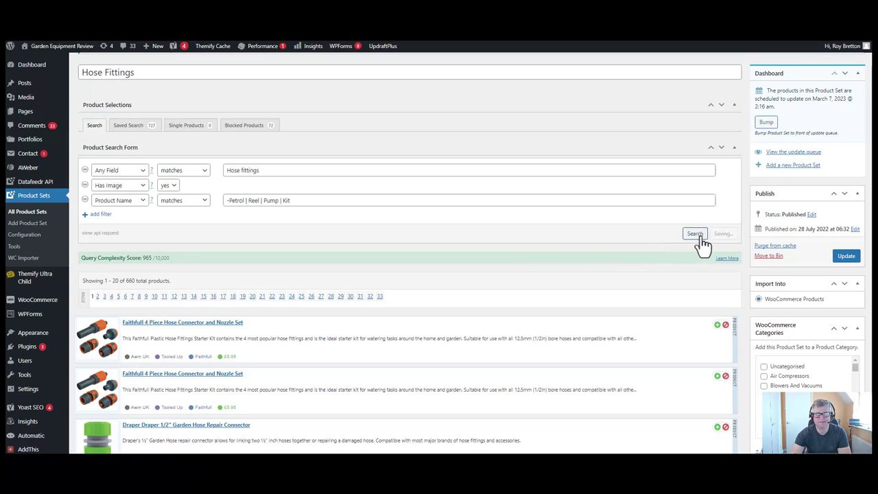
- Examine the products on page 33 of the search results for items that are not hose fittings
left_click(380, 297)
scroll(384, 372, "down", 1)
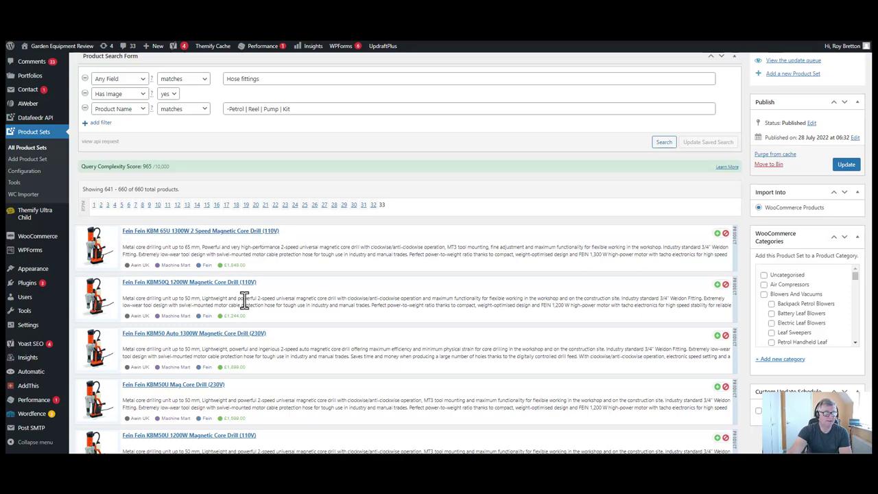
scroll(227, 198, "up", 1)
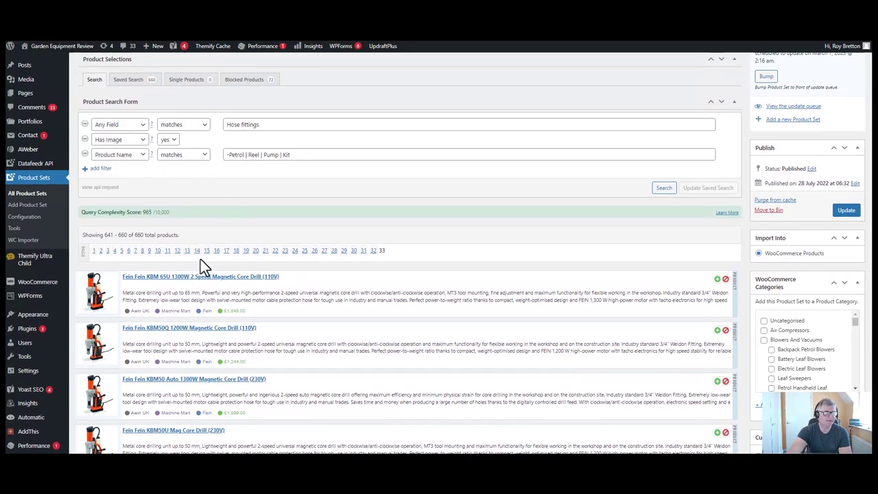
scroll(208, 278, "up", 1)
scroll(205, 278, "up", 1)
scroll(231, 280, "down", 1)
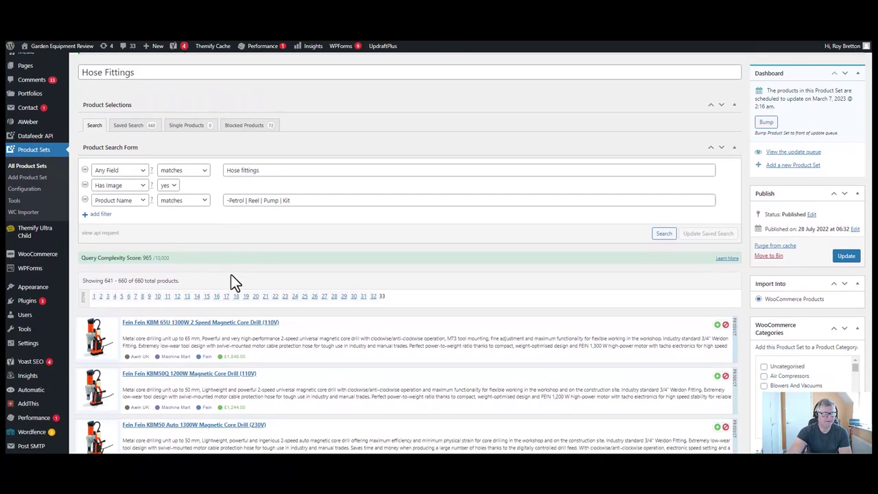
- Extend the Product Name filter to "-Petrol | Reel | Pump | Kit | Drill", rerun the search and update the saved search
left_click(300, 197)
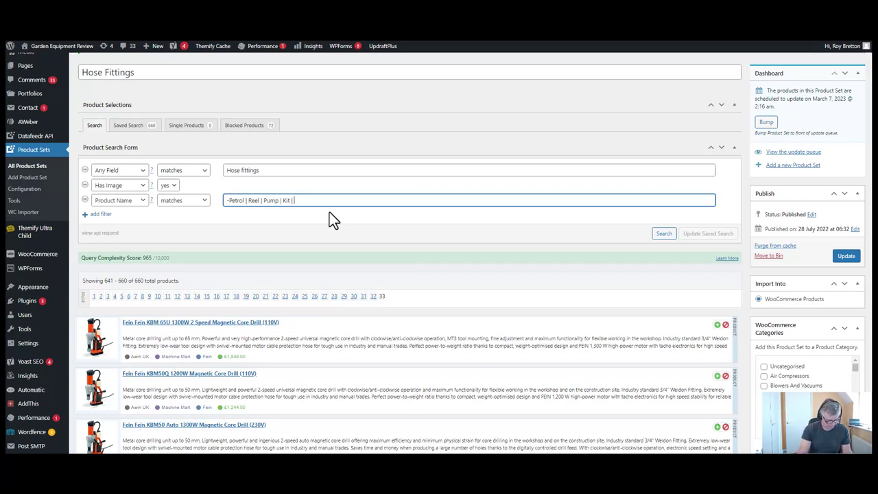
type("Dri")
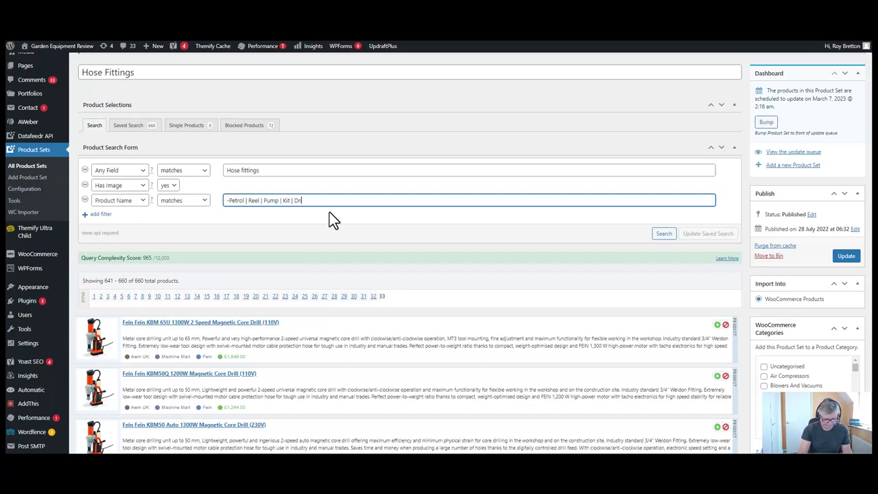
type("ll")
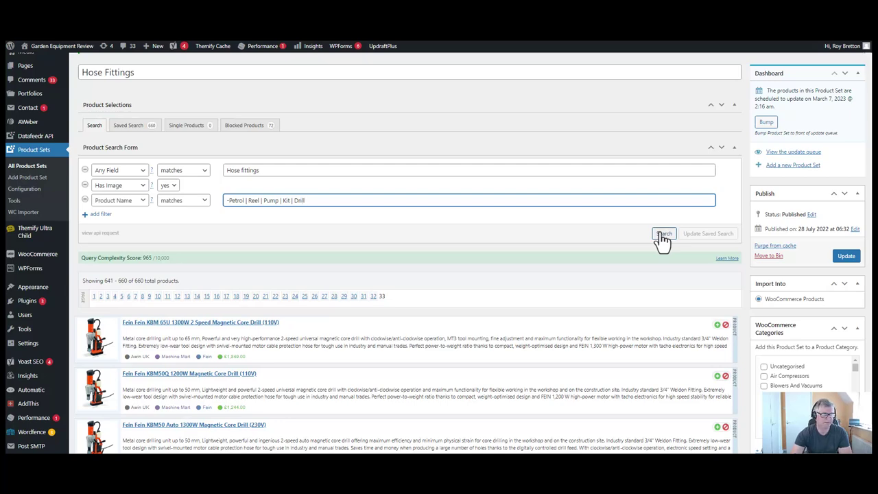
left_click(663, 234)
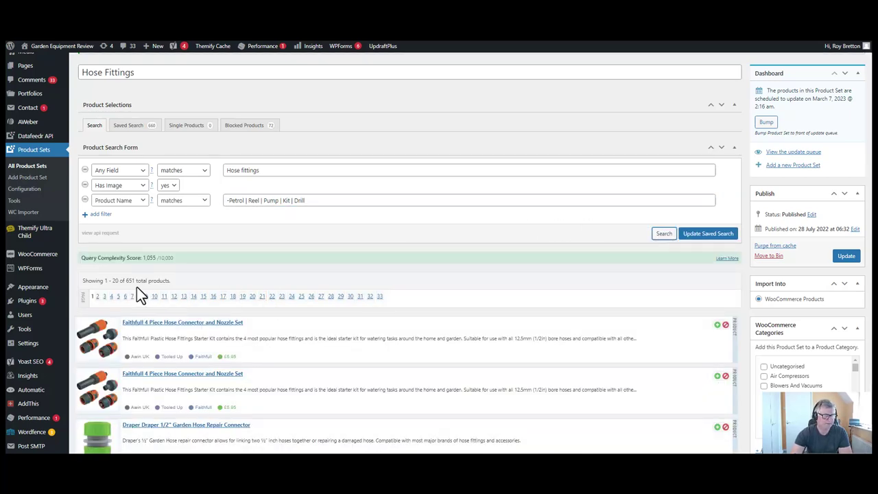
left_click(710, 235)
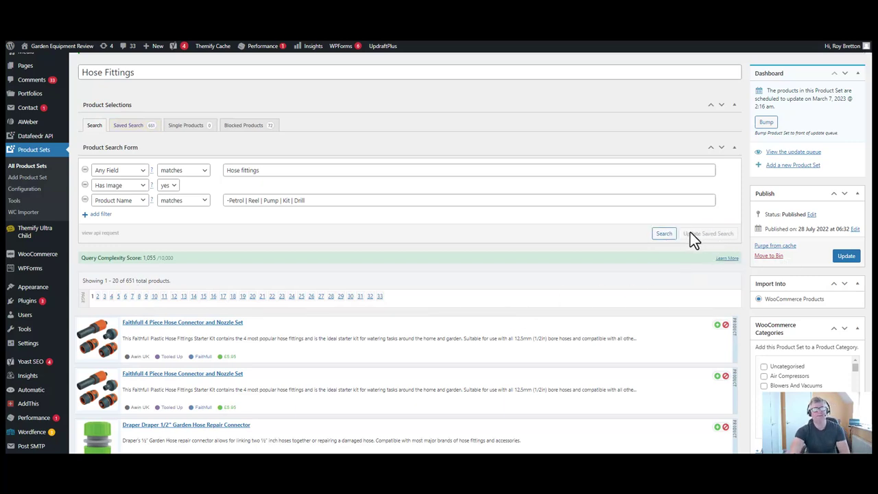